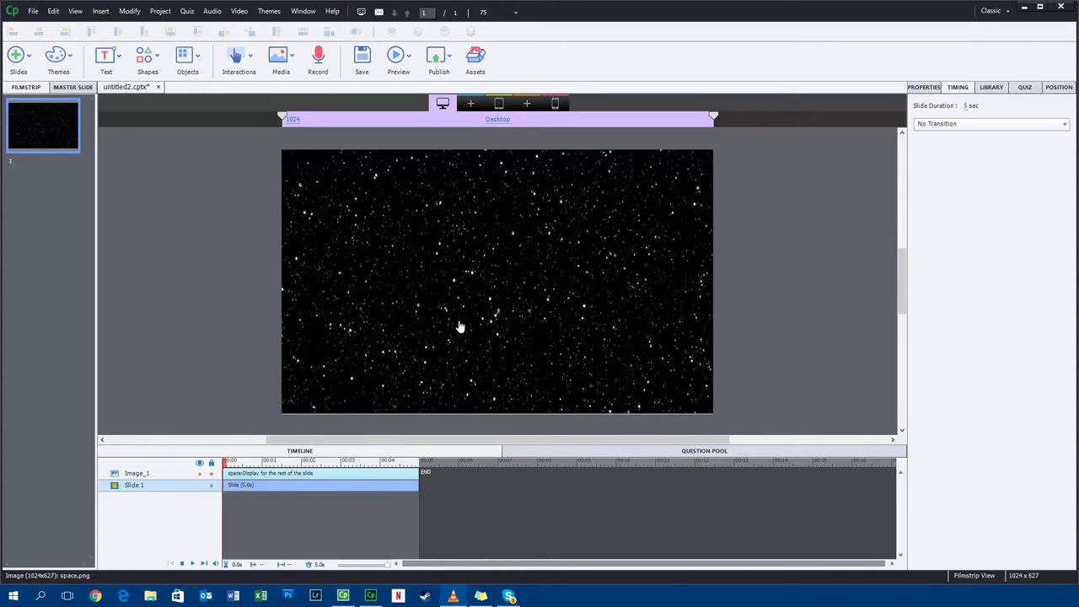
left_click(498, 296)
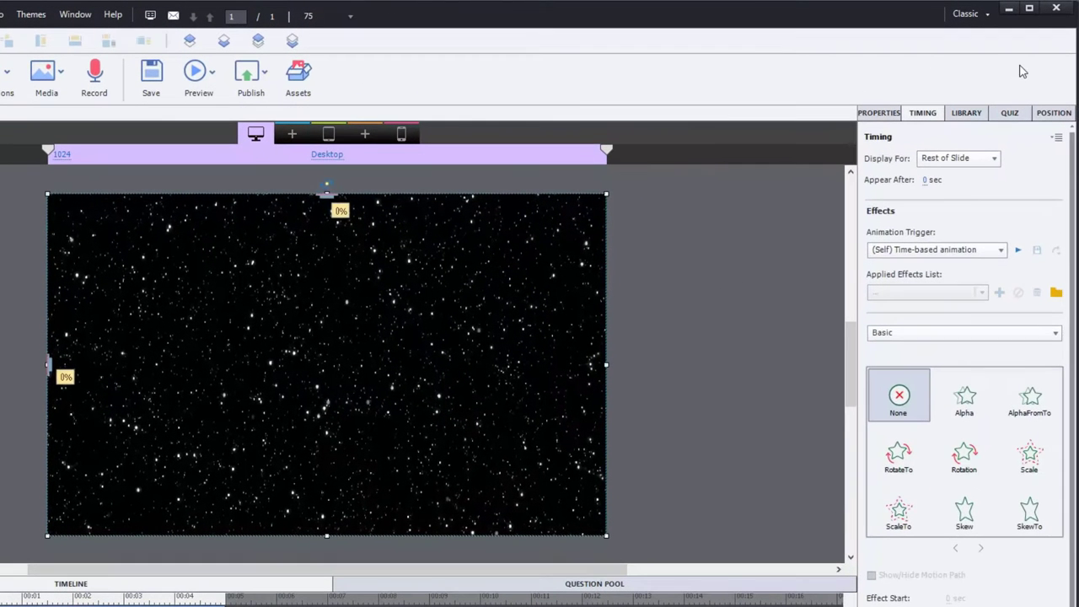
left_click(1059, 87)
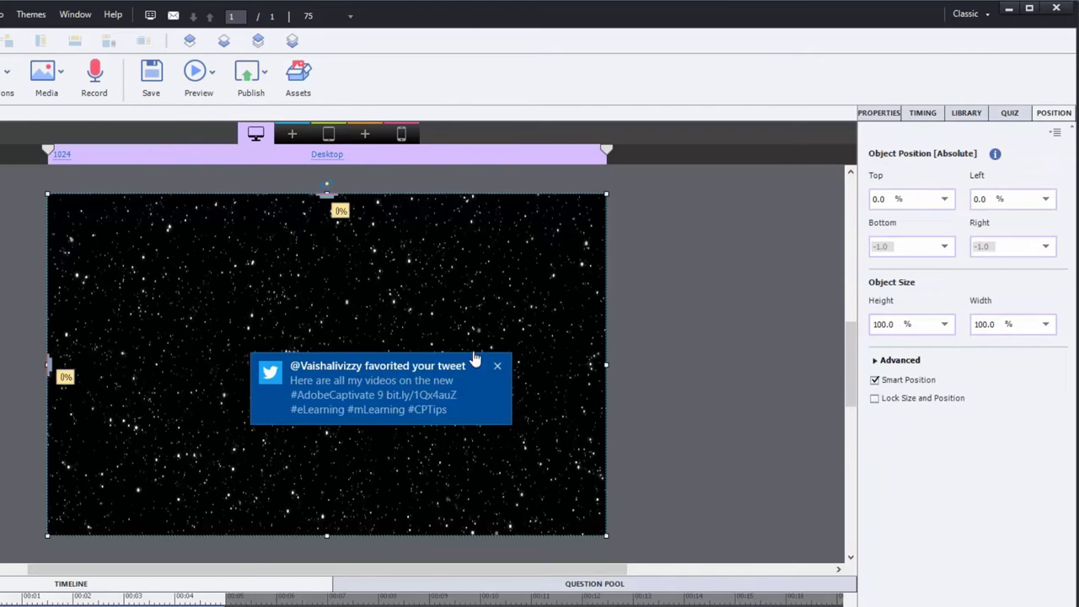
left_click(497, 367)
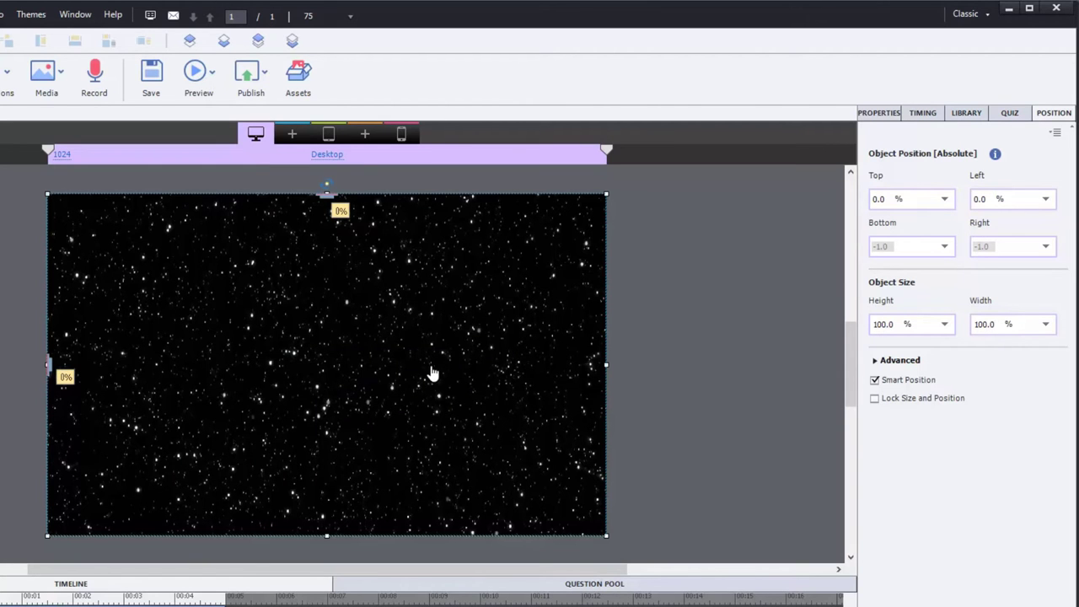
left_click(329, 133)
left_click(400, 135)
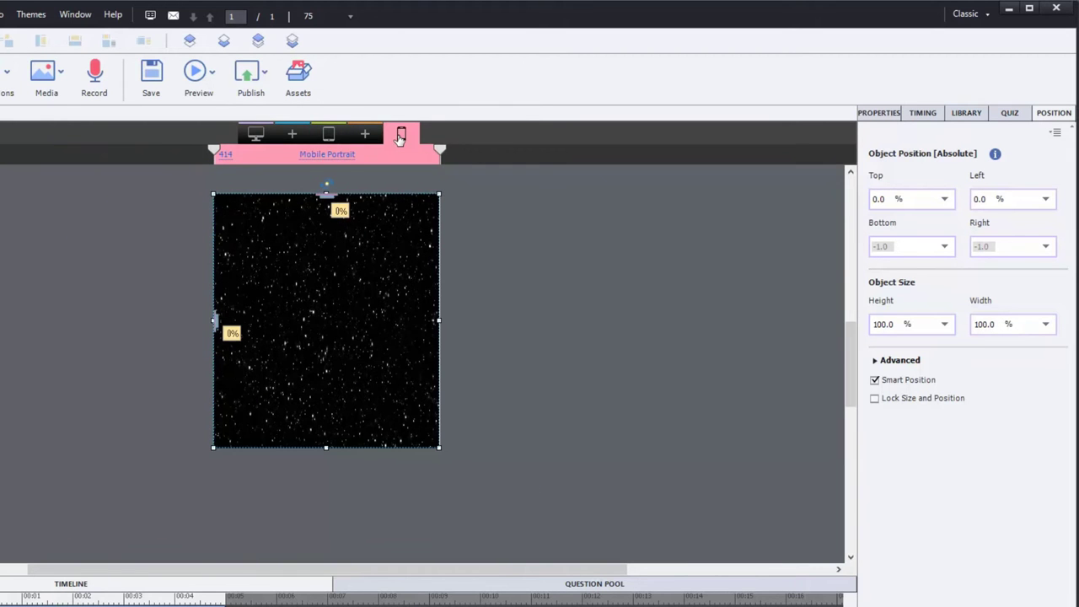
left_click(255, 133)
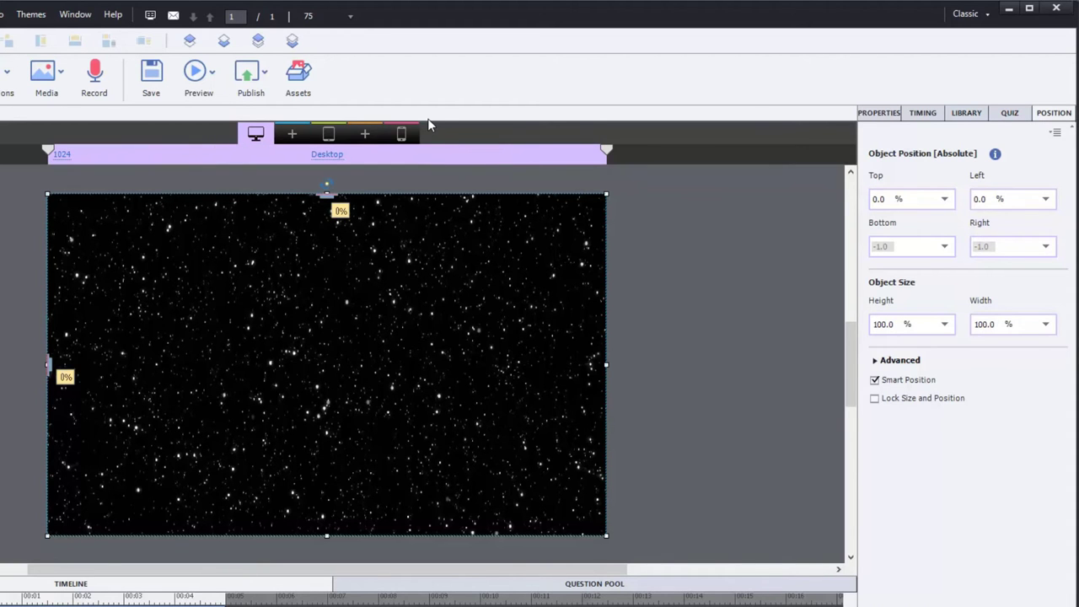
left_click(630, 326)
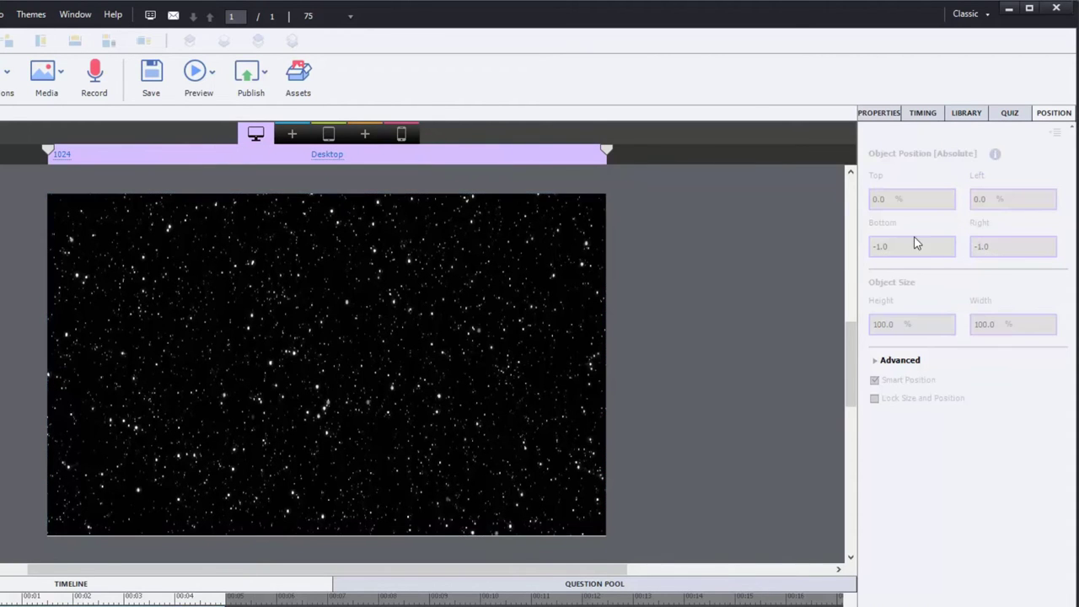
Drag Tie.png from the Library onto the star-field slide and fit it to the stage.
left_click(967, 113)
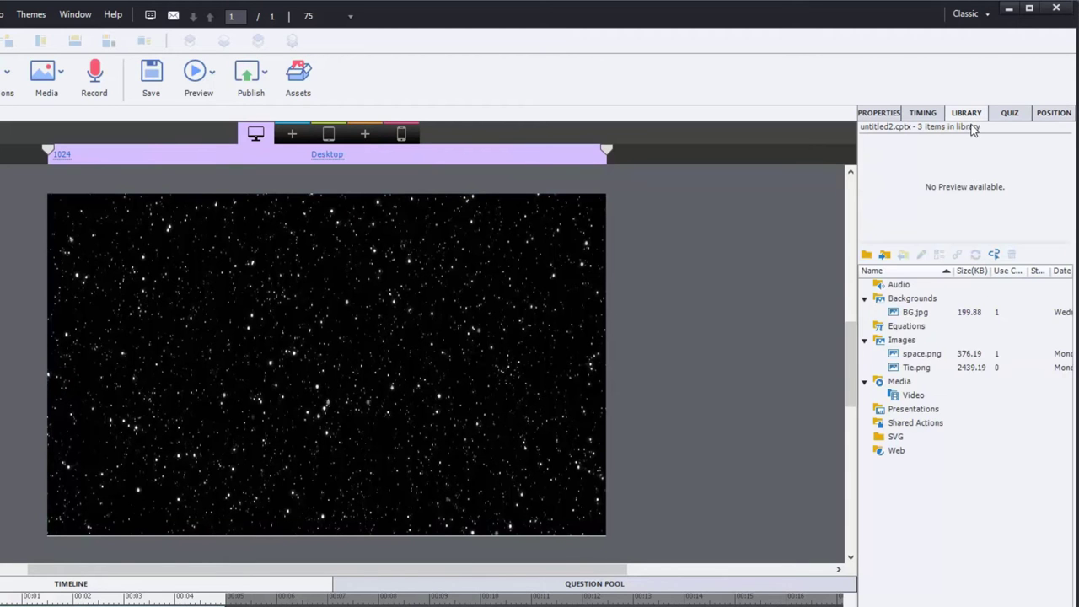
left_click(922, 367)
left_click_drag(907, 370, 542, 362)
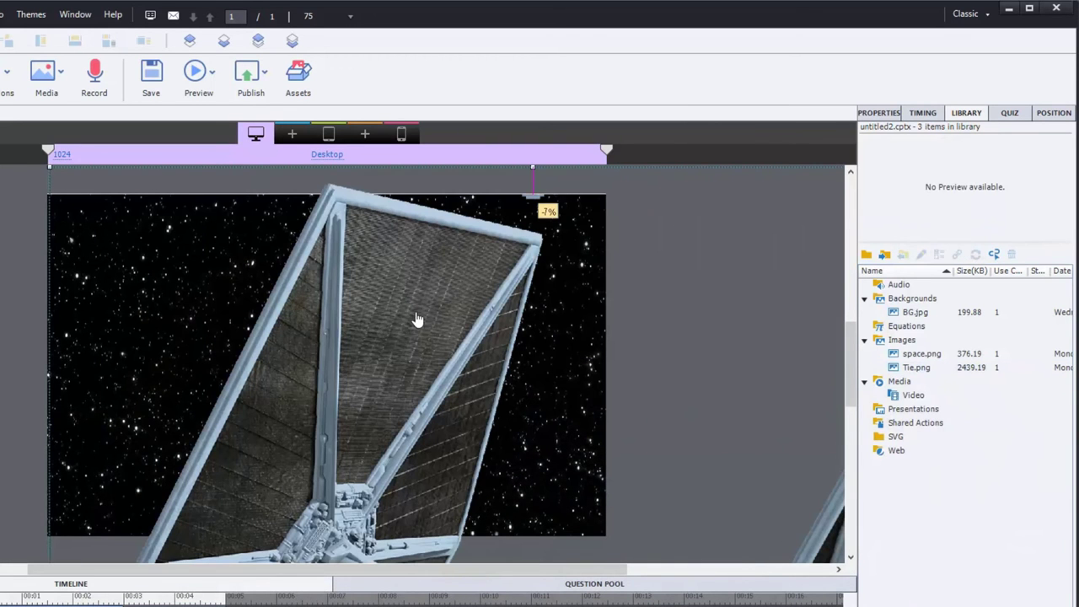
left_click(880, 113)
left_click(970, 374)
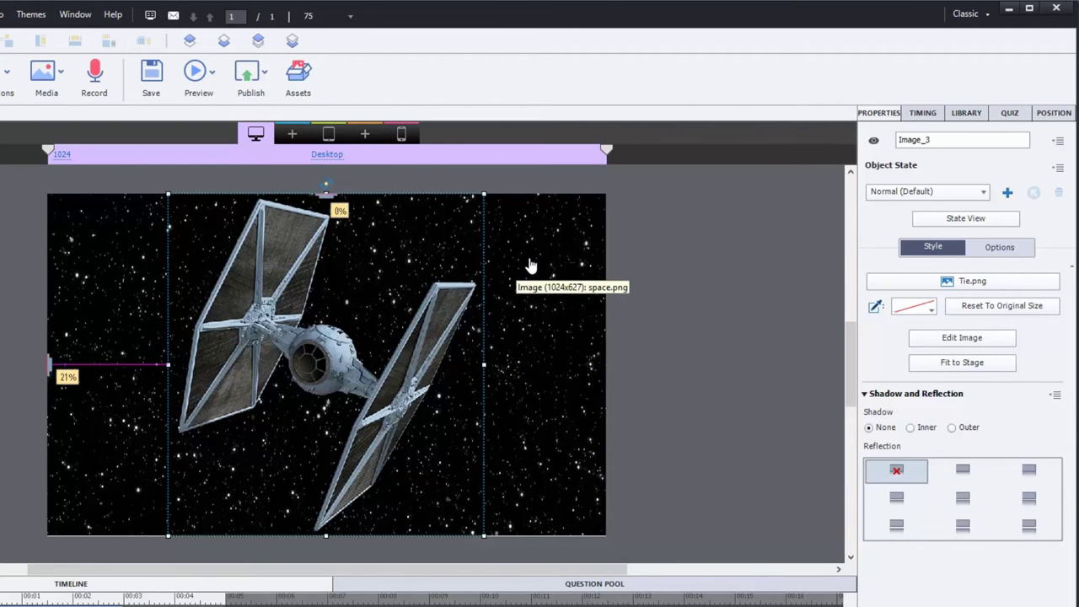
Move the TIE fighter to 0% left and display it for the rest of the slide.
left_click_drag(348, 347, 228, 346)
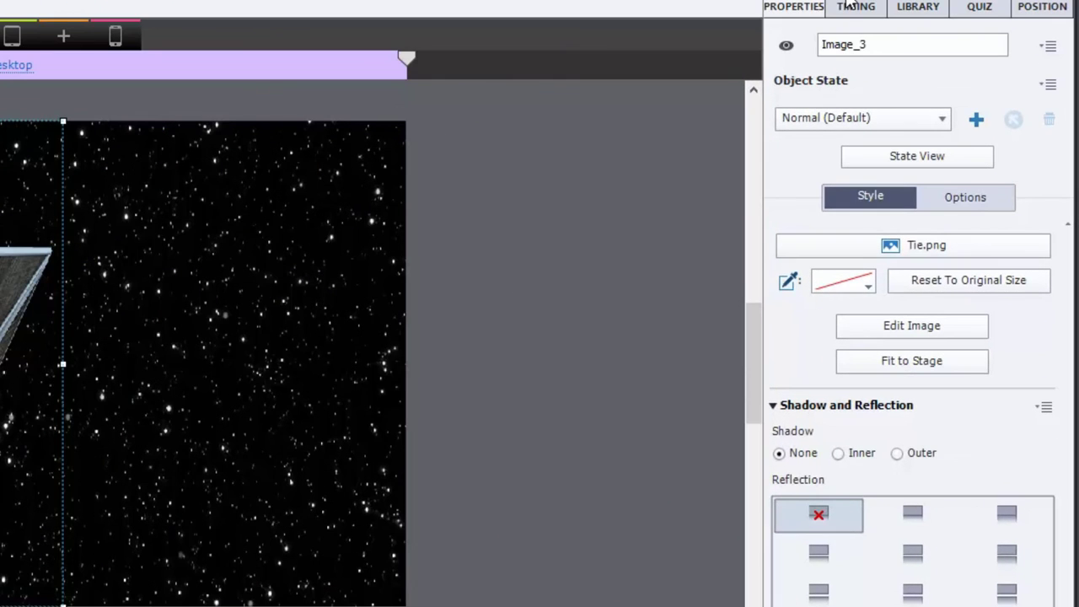
left_click(855, 8)
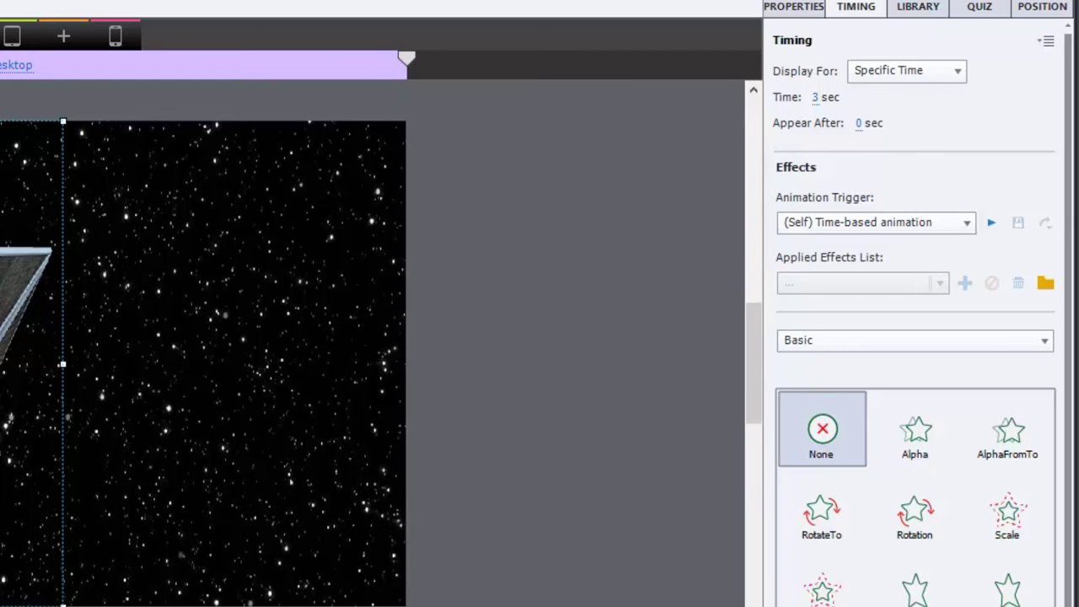
left_click(915, 72)
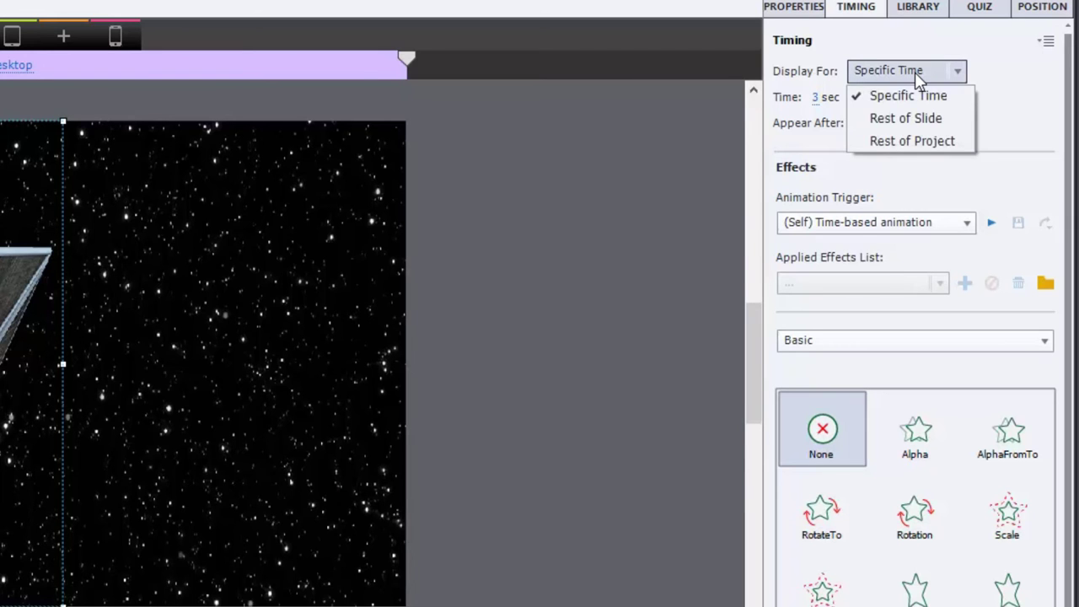
left_click(909, 119)
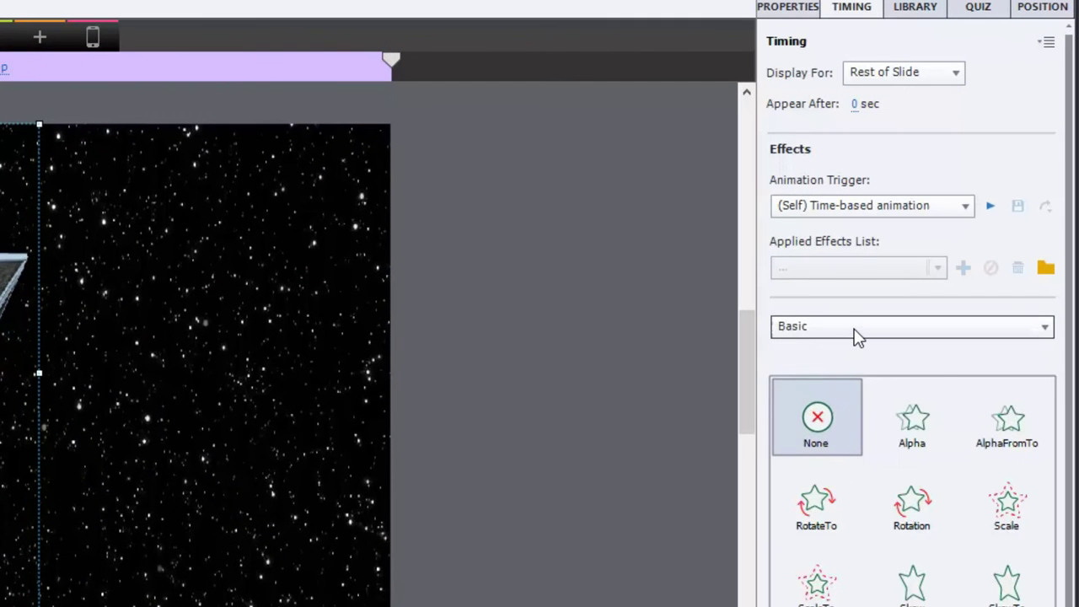
Apply a 2-second Fly In From Right entrance effect, starting its path at the upper right.
left_click(932, 218)
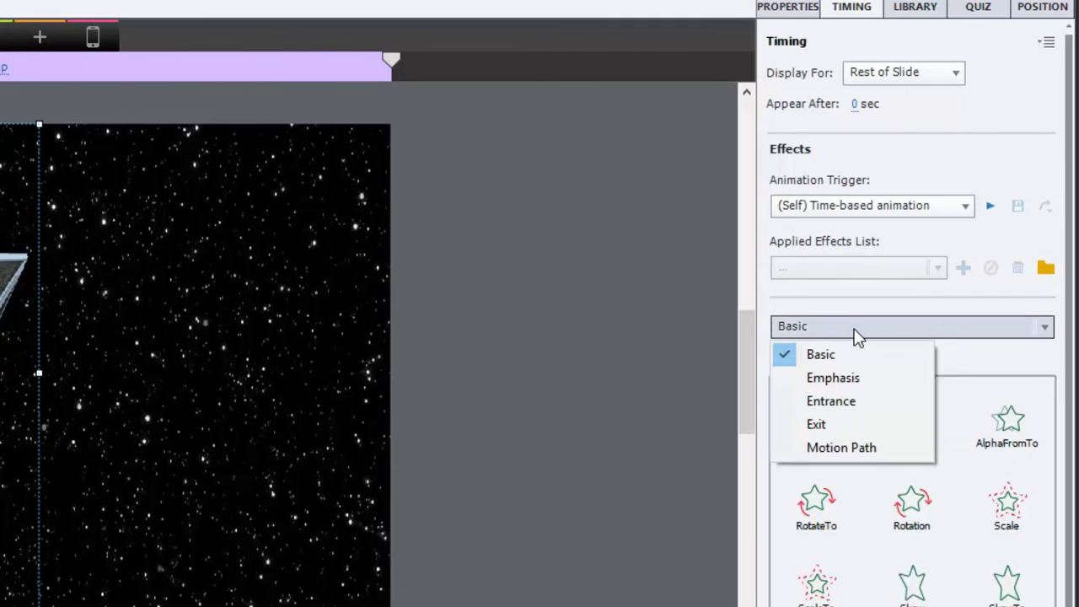
left_click(837, 403)
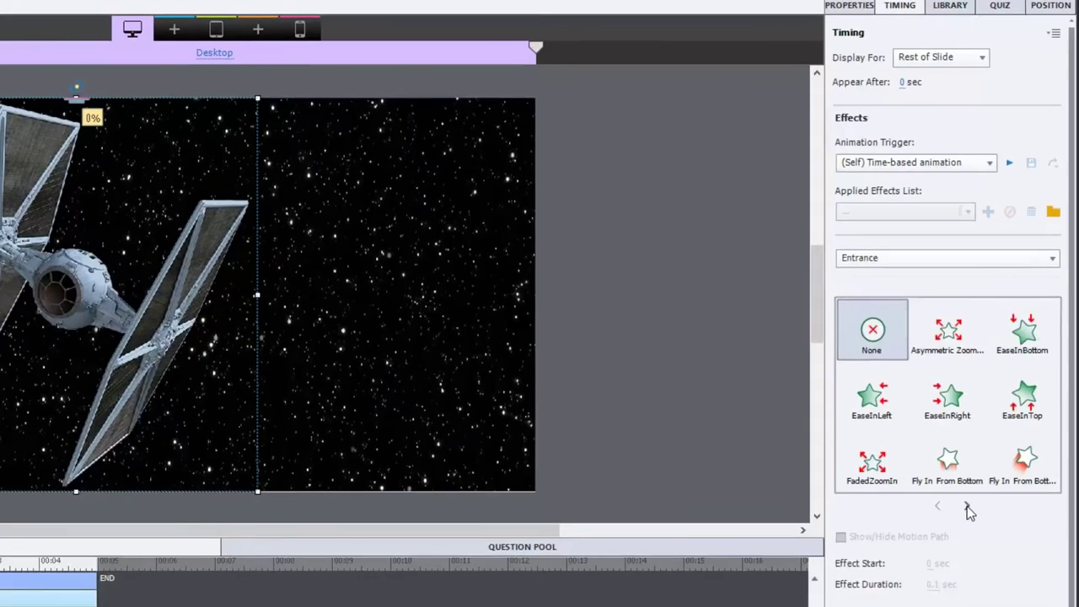
left_click(978, 460)
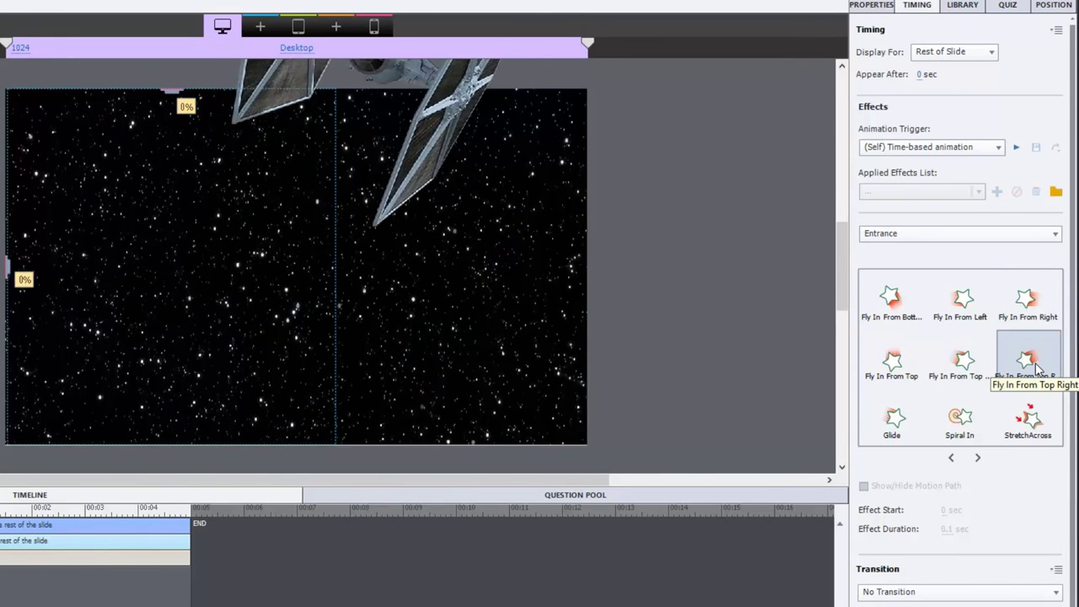
left_click(1030, 301)
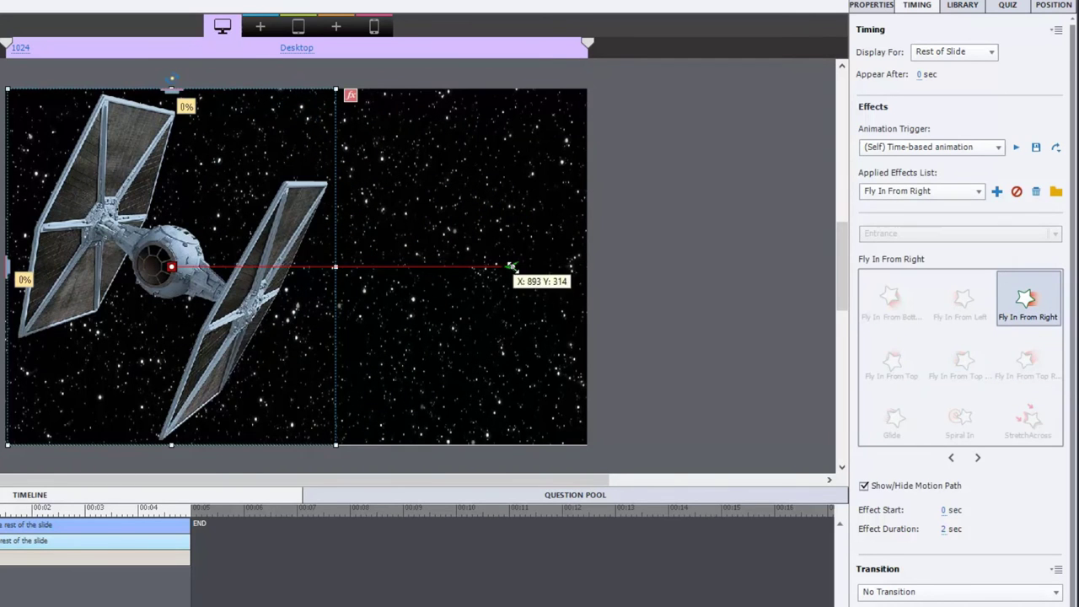
left_click_drag(512, 267, 535, 120)
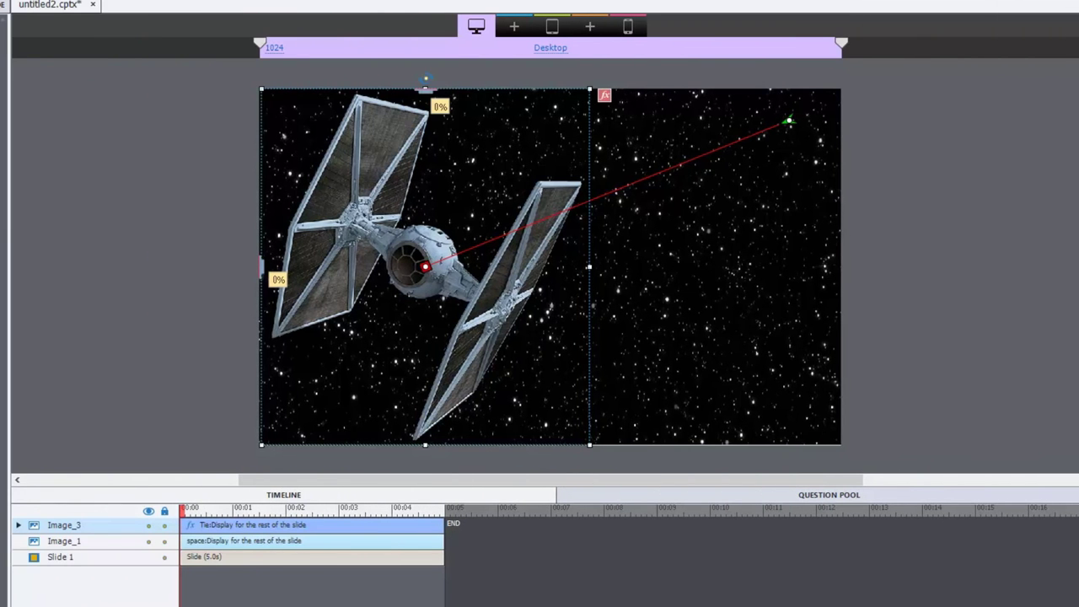
Preview the fly-in, then expand Image_3 in the timeline to show its Fly In From Right bar.
key("space")
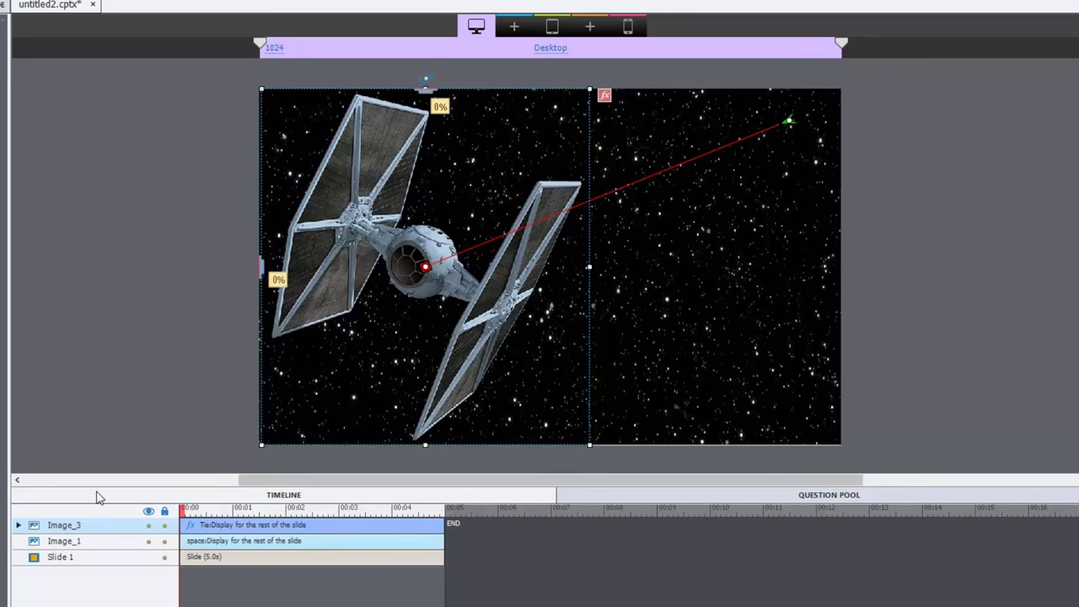
left_click(18, 524)
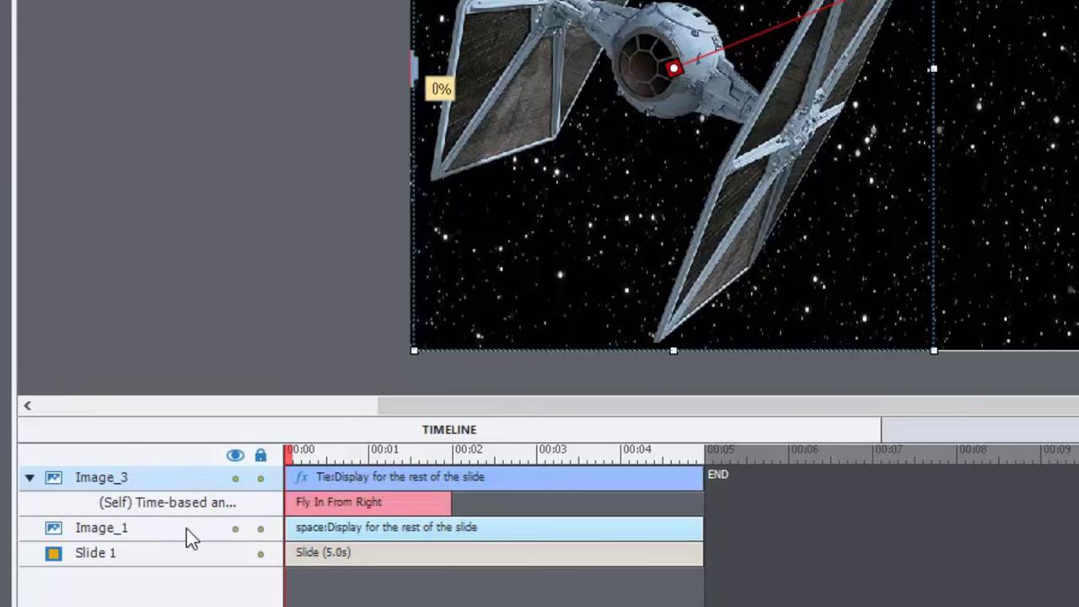
left_click(30, 477)
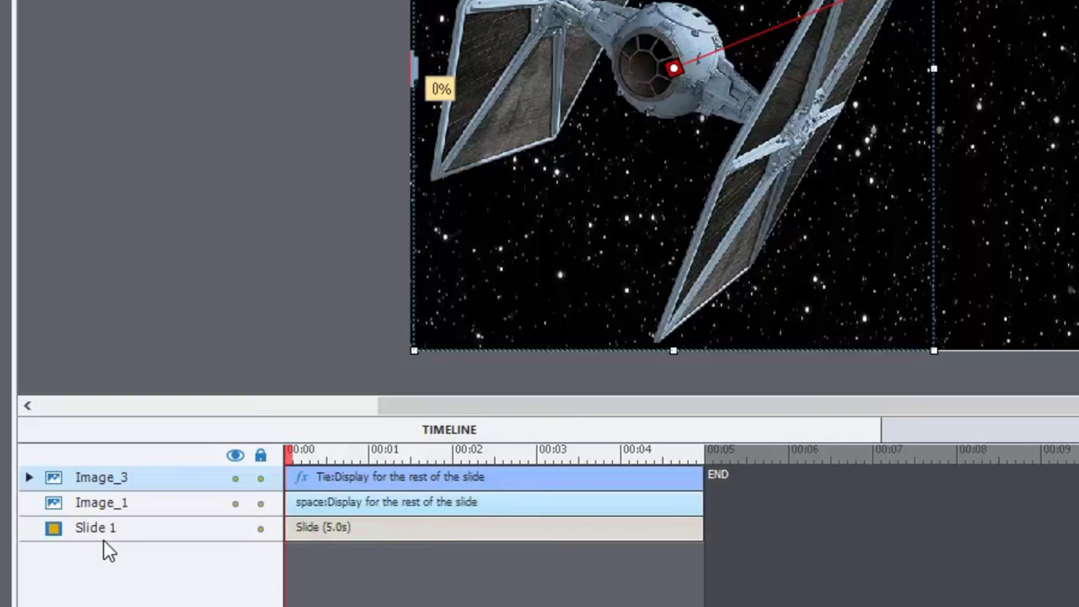
left_click(29, 478)
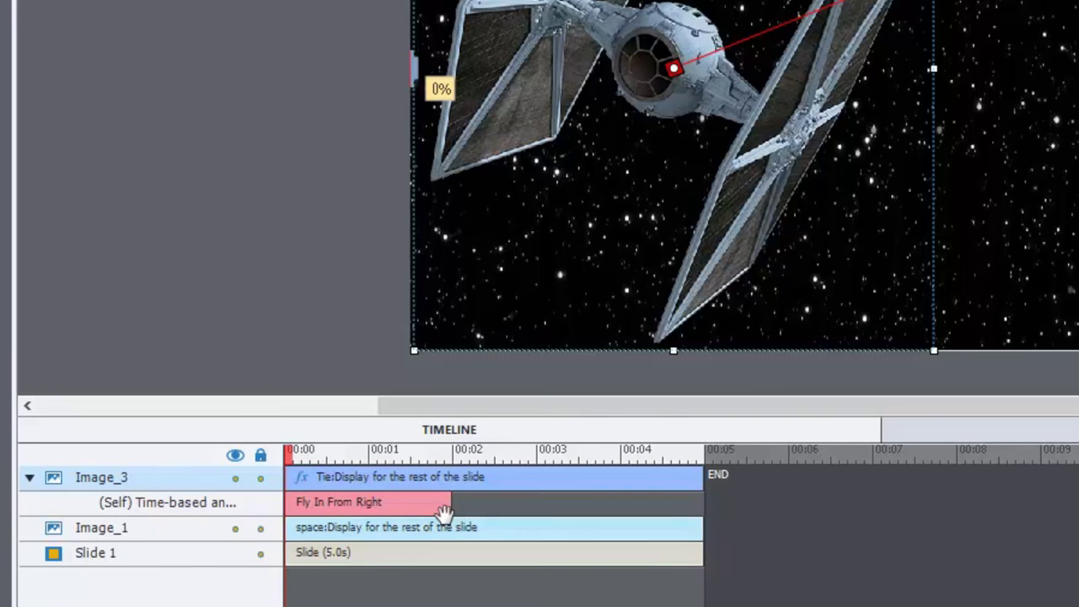
Lengthen the Fly In From Right effect, trying 10 seconds before settling on 5 seconds.
left_click_drag(450, 506, 544, 507)
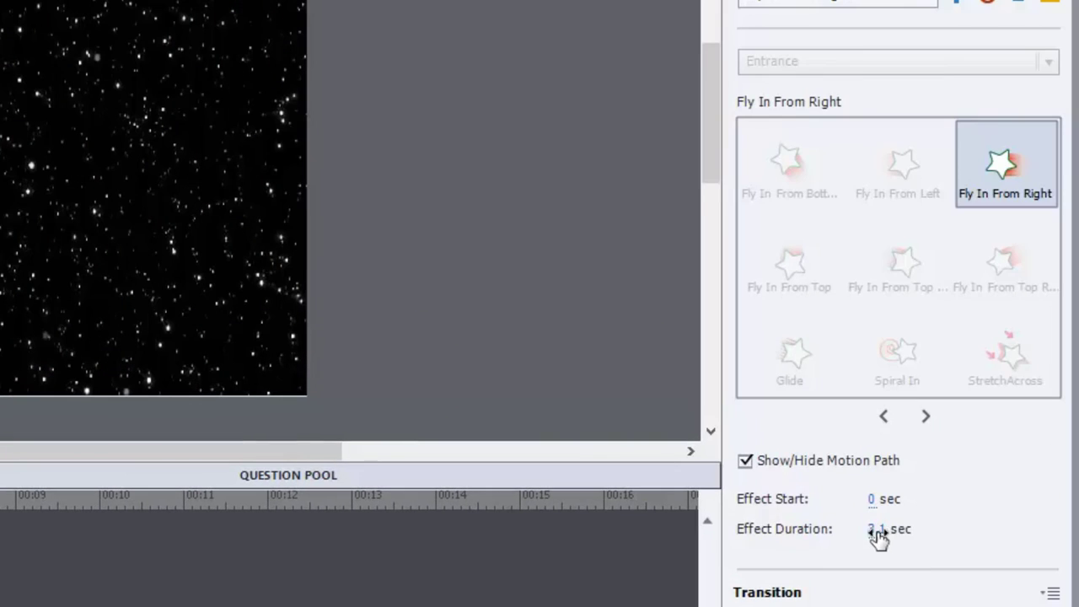
left_click(877, 532)
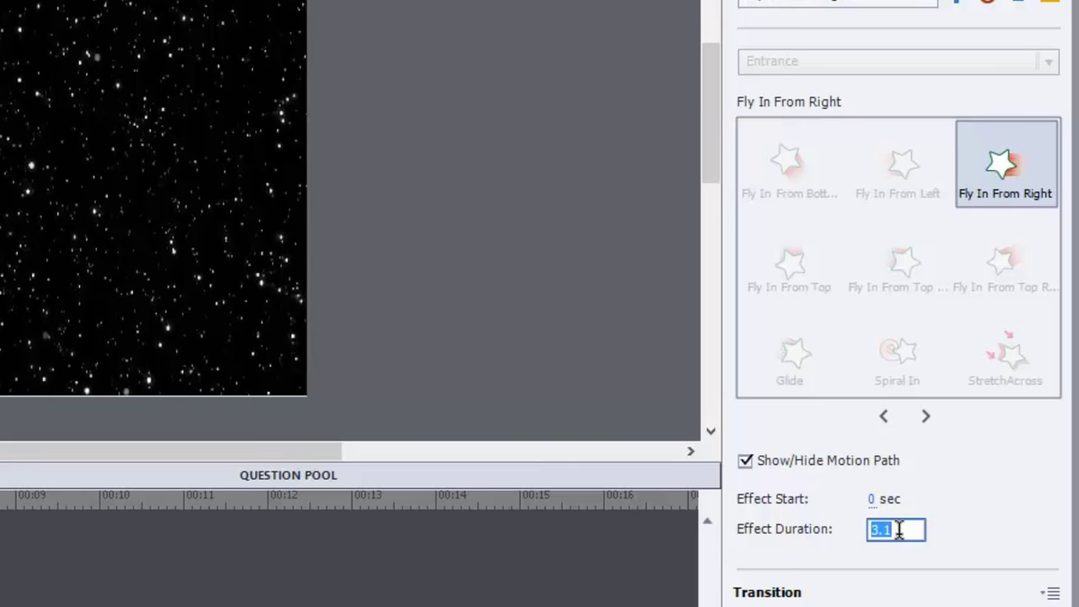
type("10")
key("Return")
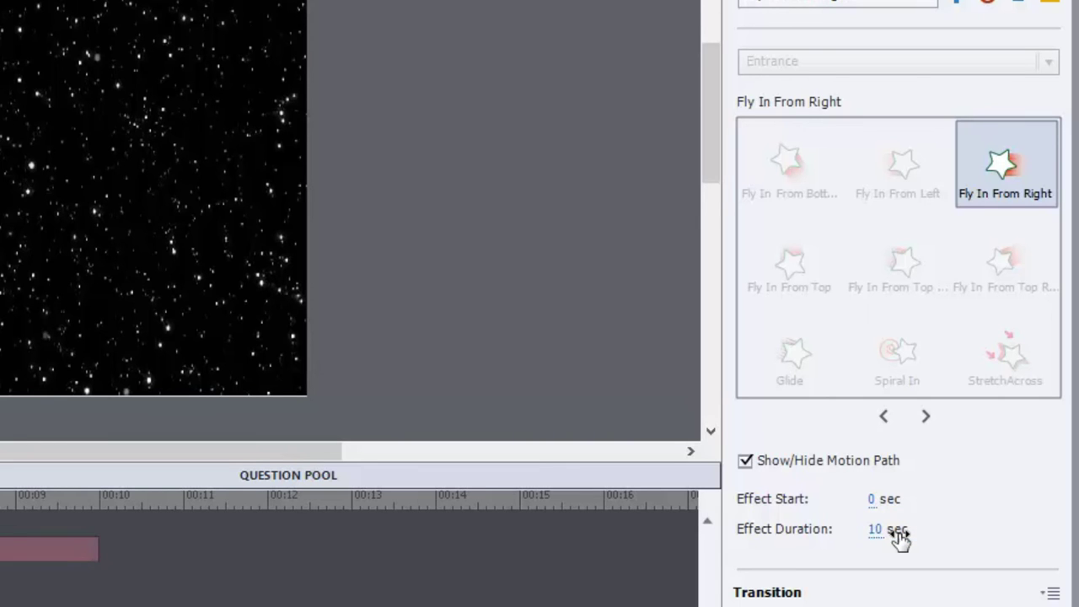
left_click(877, 529)
type("5")
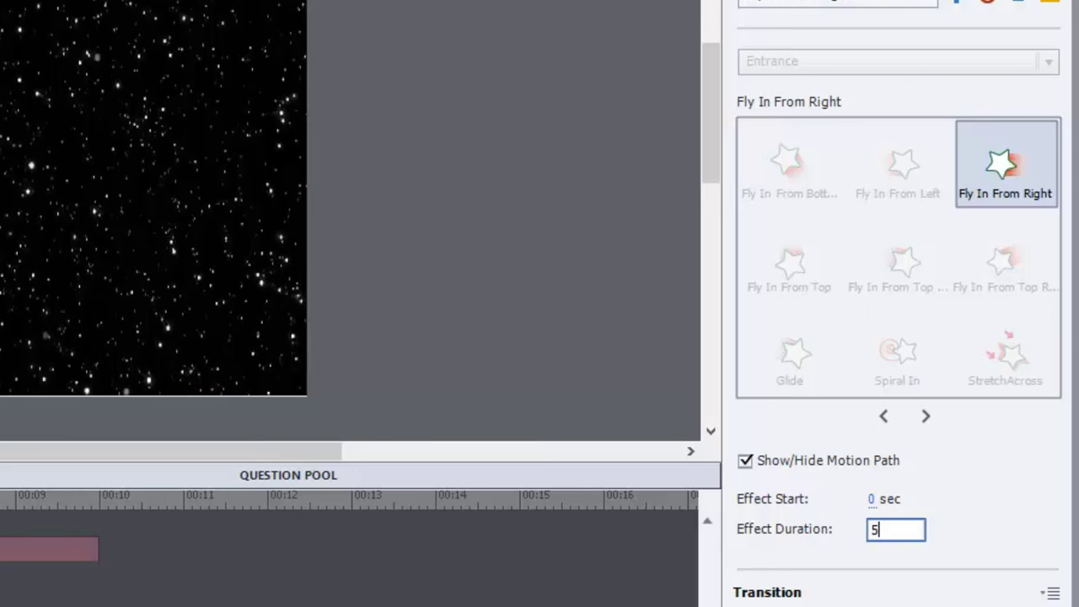
key("Return")
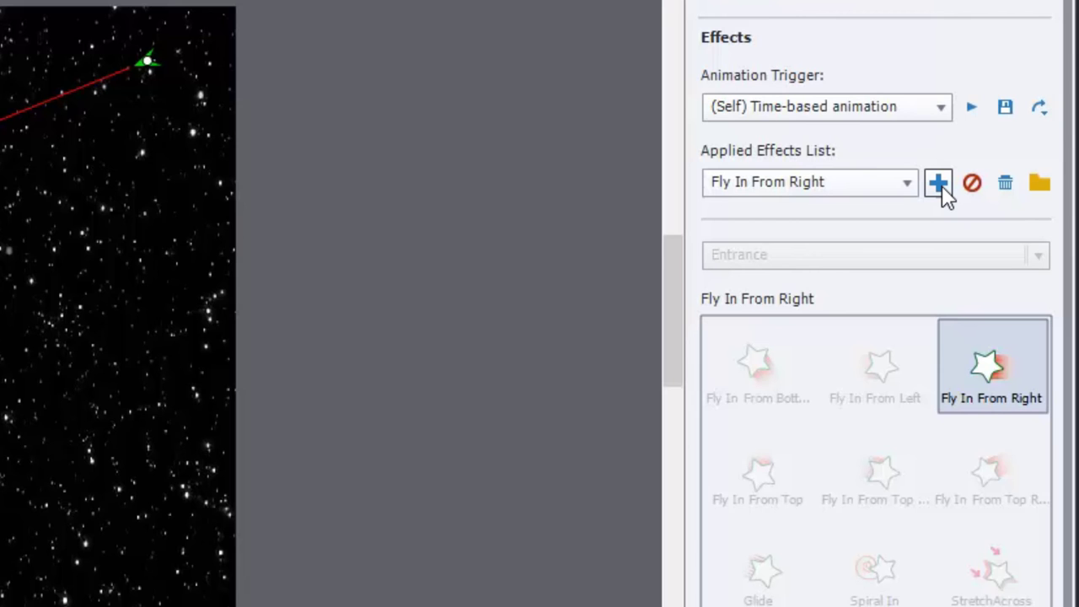
Add a second effect, Zoom In from the Entrance category, to the TIE fighter.
left_click(939, 184)
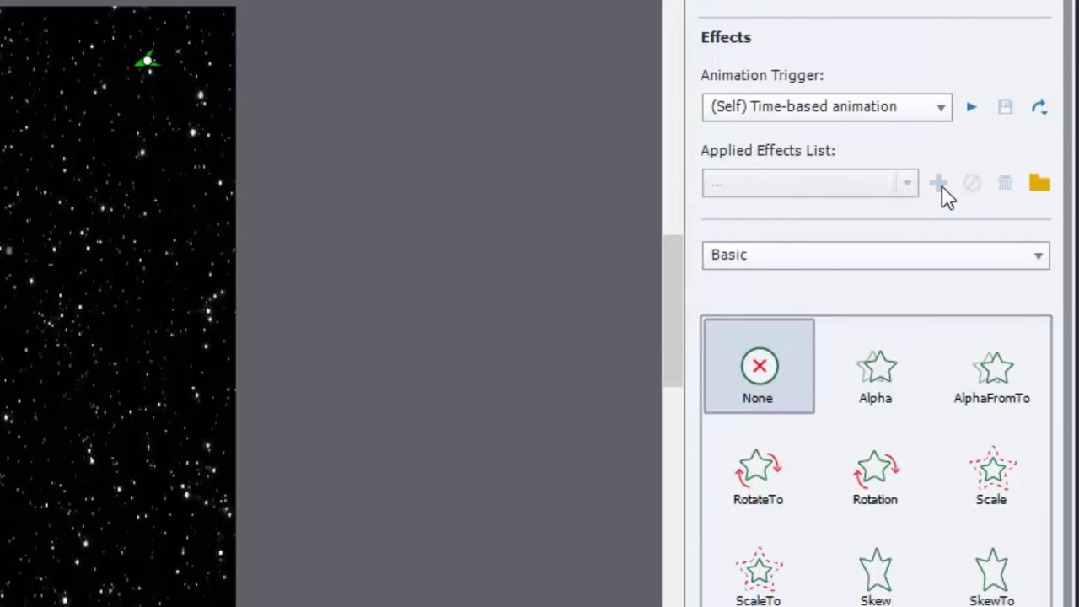
left_click(935, 255)
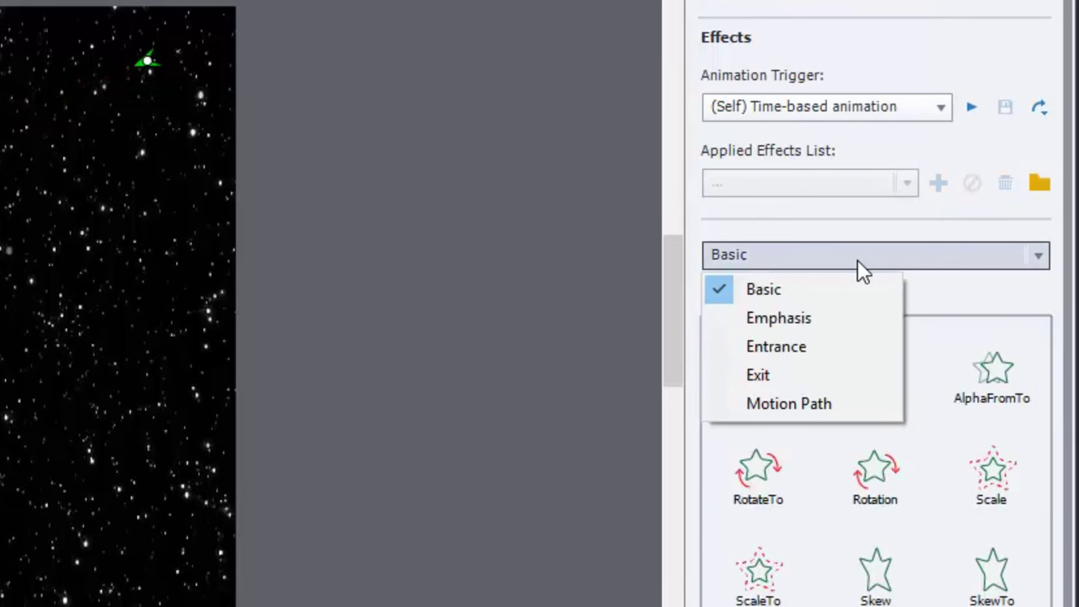
left_click(792, 350)
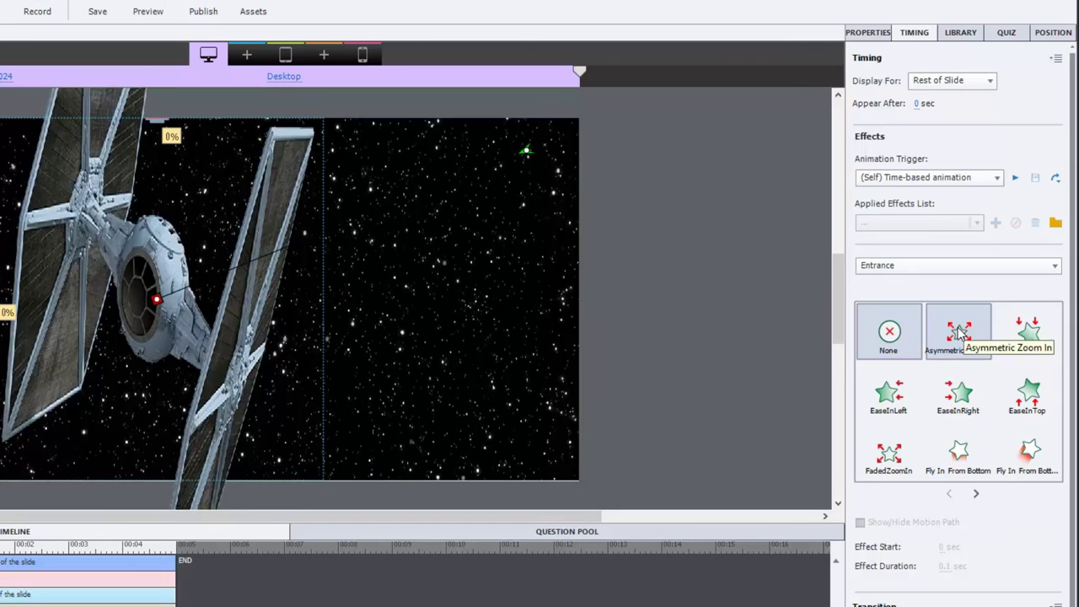
left_click(976, 495)
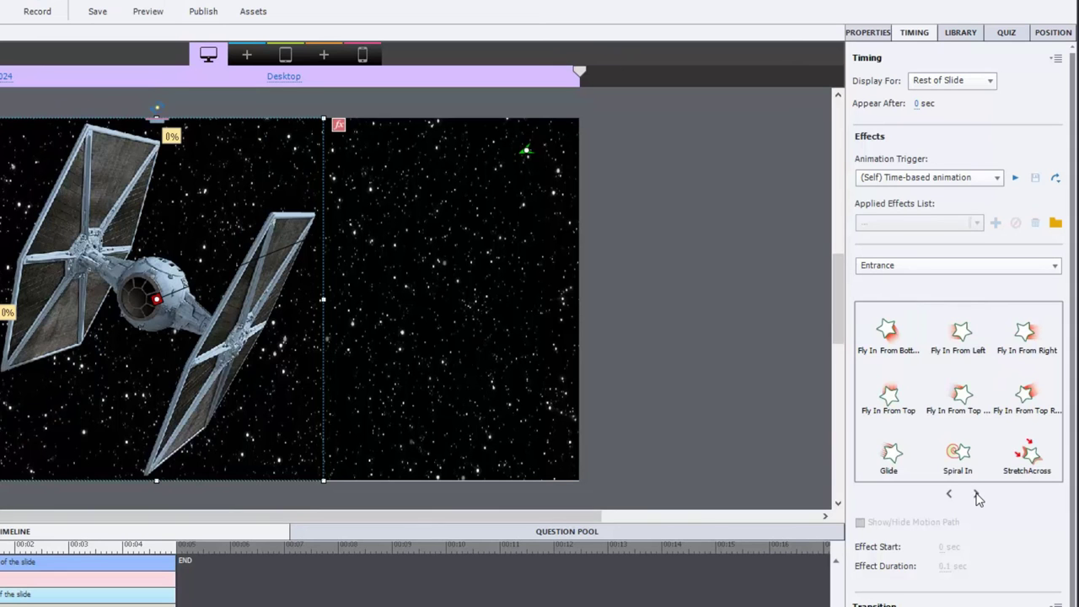
left_click(977, 496)
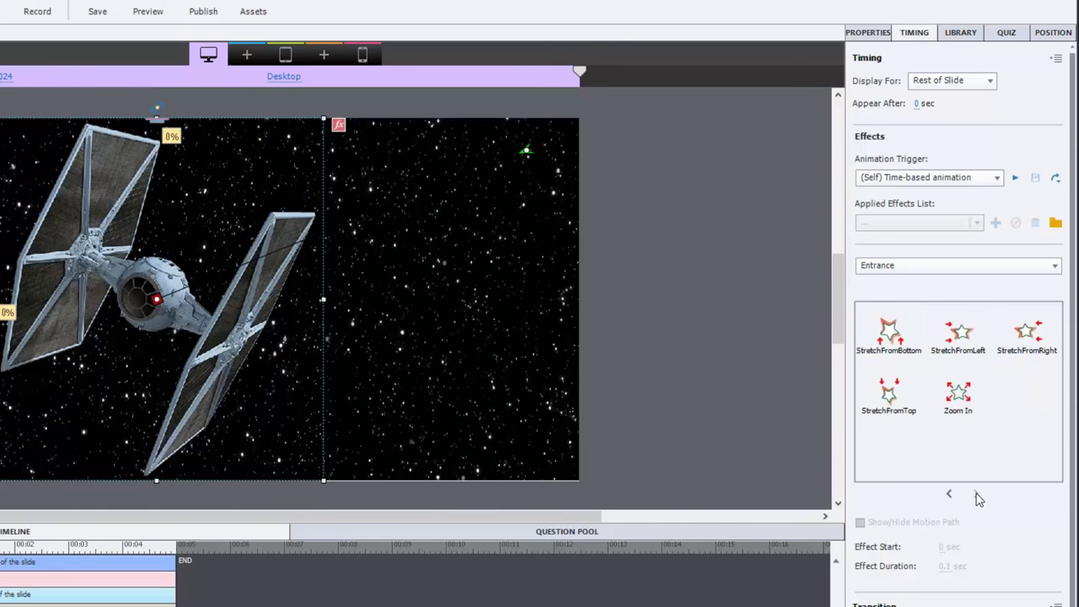
left_click(965, 395)
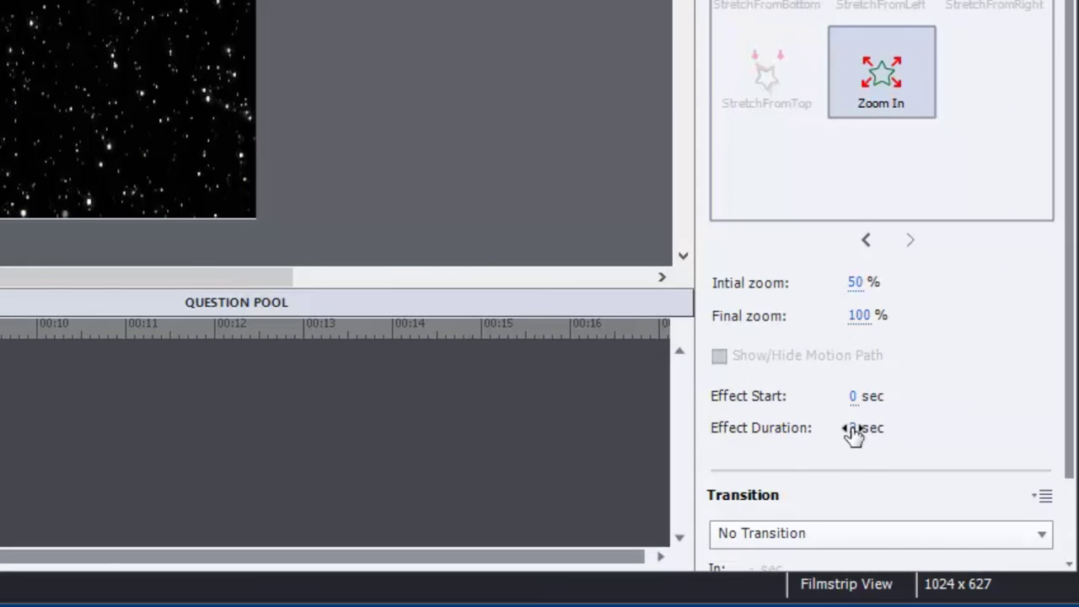
Set the Zoom In effect's duration to 5 seconds and its initial zoom to 20%.
left_click(851, 429)
type("5")
key("Return")
left_click(852, 285)
type("20")
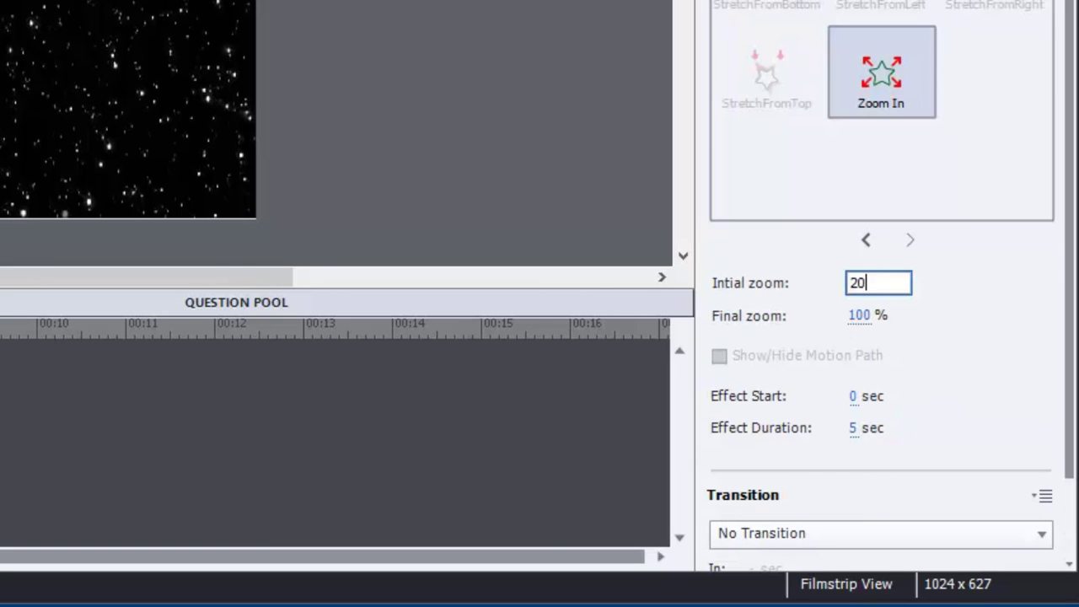
key("Return")
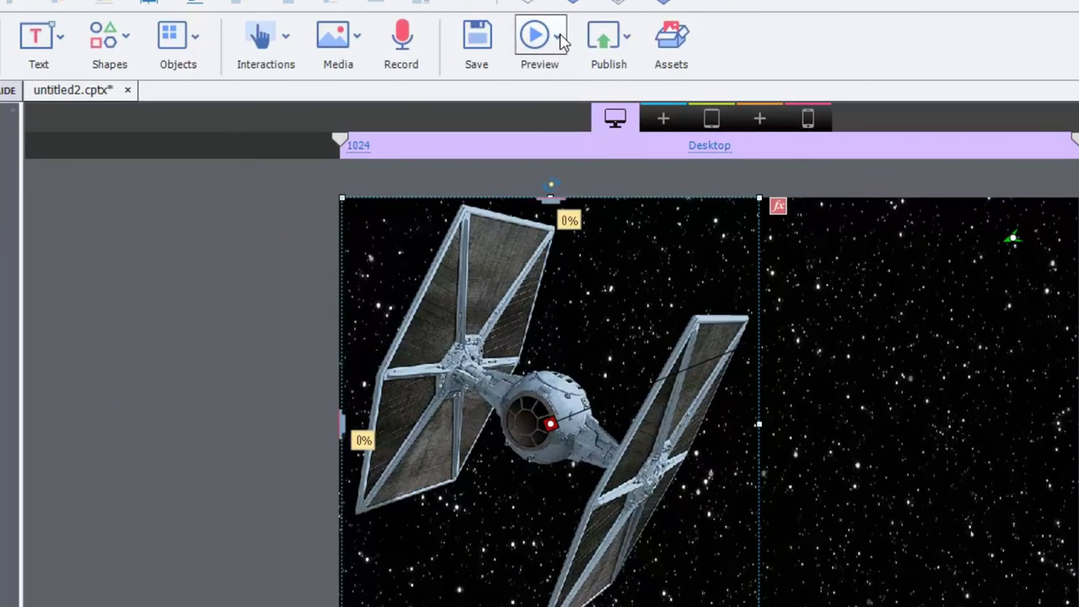
Choose Project from the Preview dropdown to preview the whole project.
left_click(559, 42)
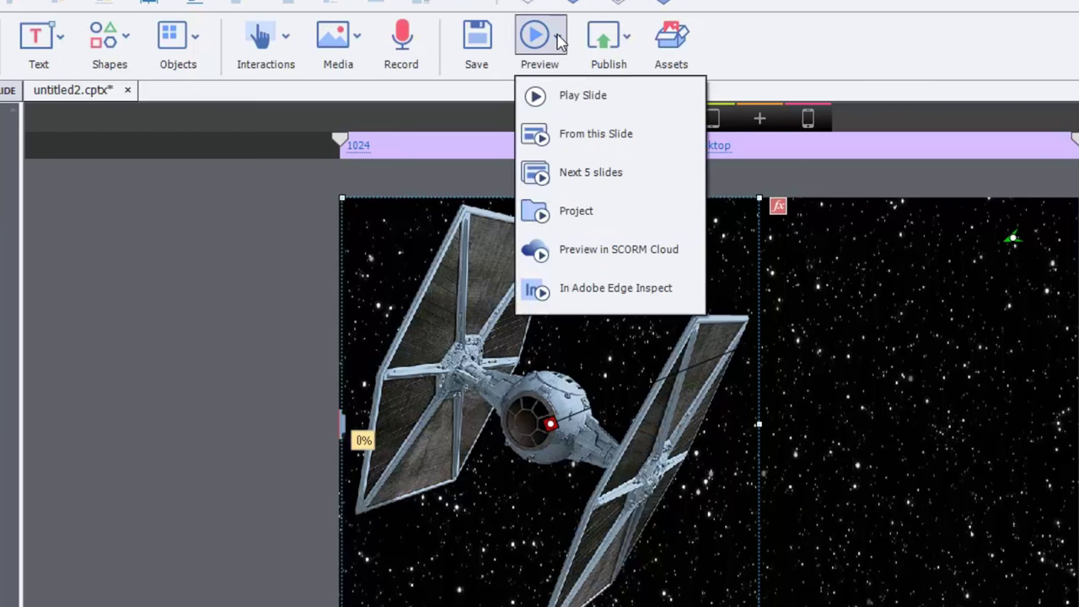
left_click(590, 210)
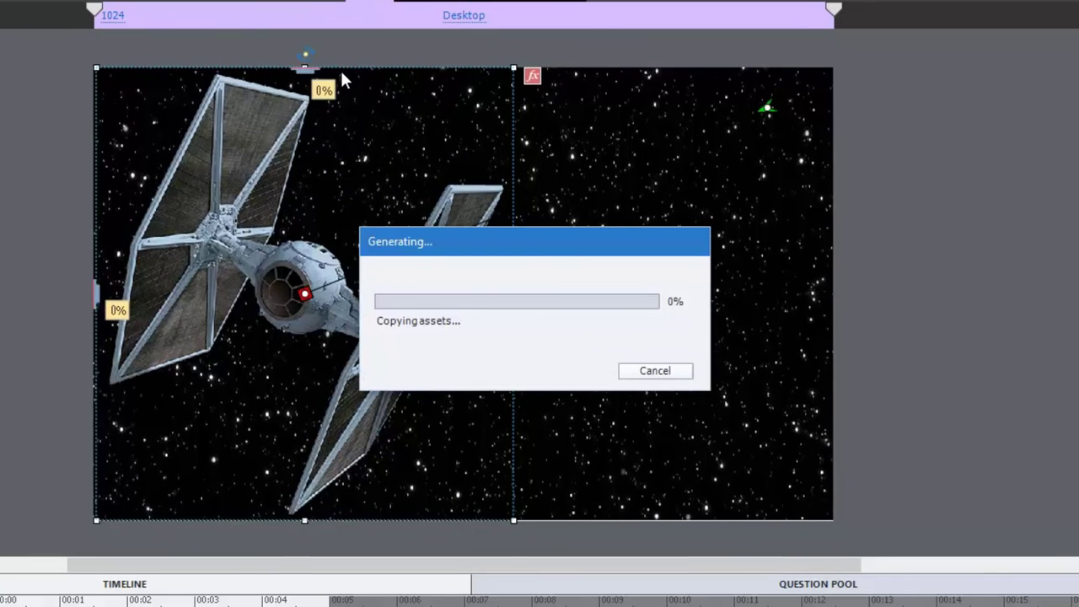